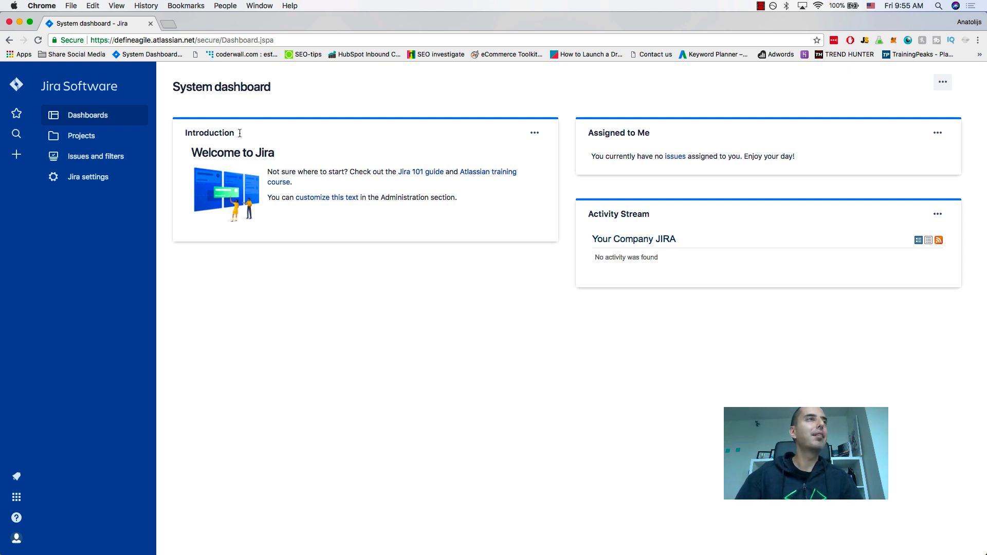
- Open the Projects page listing Define Agile Videos and Define Agile Youtube Videos
left_click(83, 137)
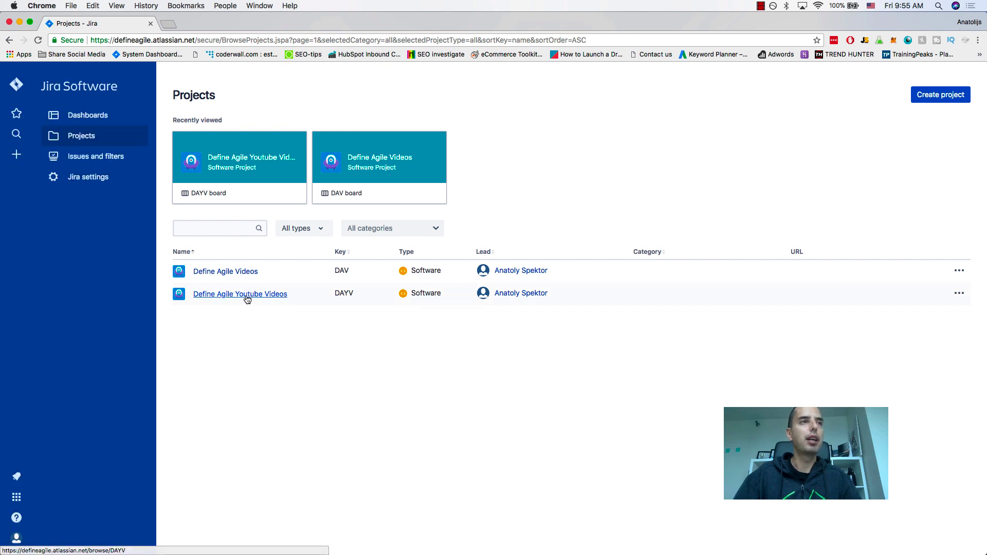
- Open the Define Agile Youtube Videos project's empty DAYV backlog
left_click(245, 299)
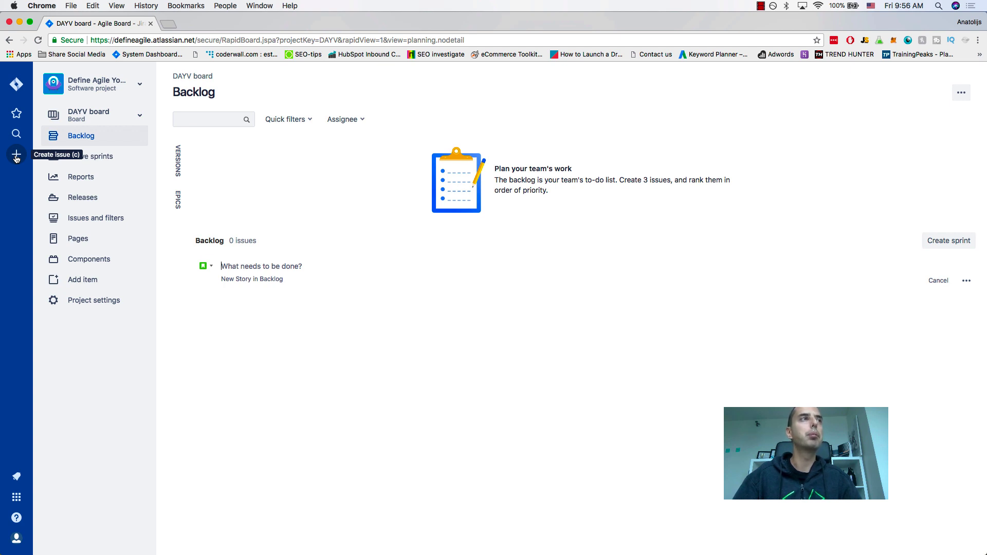
- Start a new Define Agile Youtube Videos issue and show its issue type choices
left_click(16, 158)
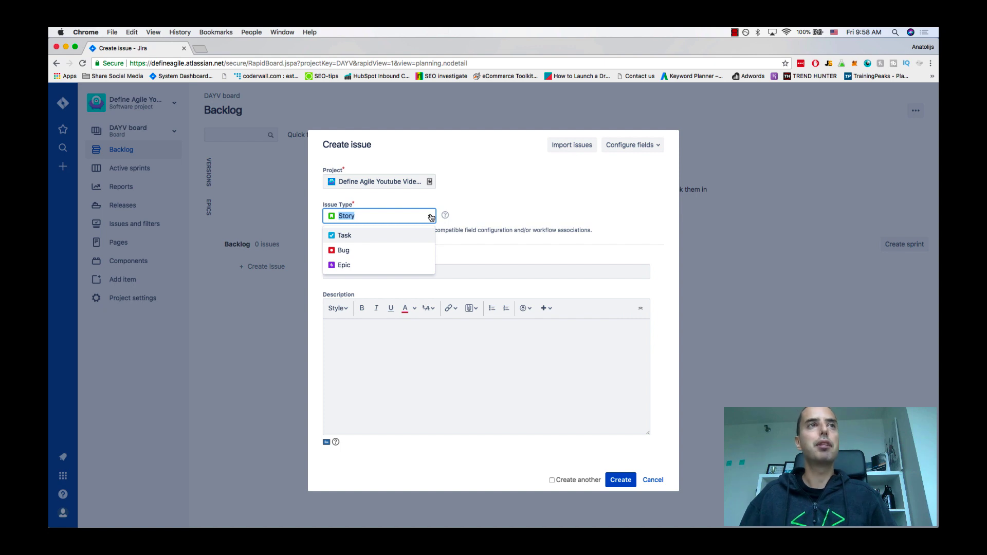
left_click(484, 225)
left_click(392, 213)
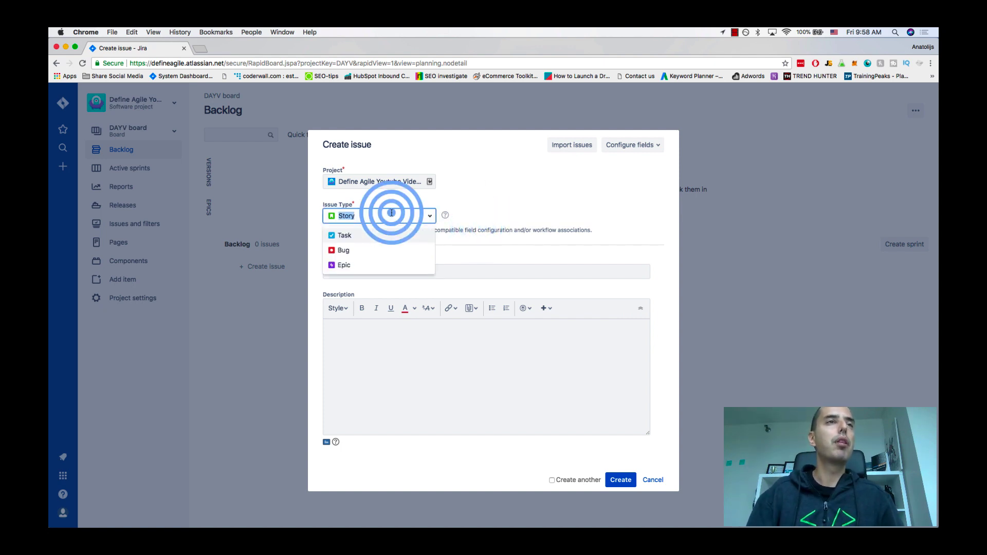
- Make the issue a Task titled 'Meet to discuss new videos'
left_click(374, 235)
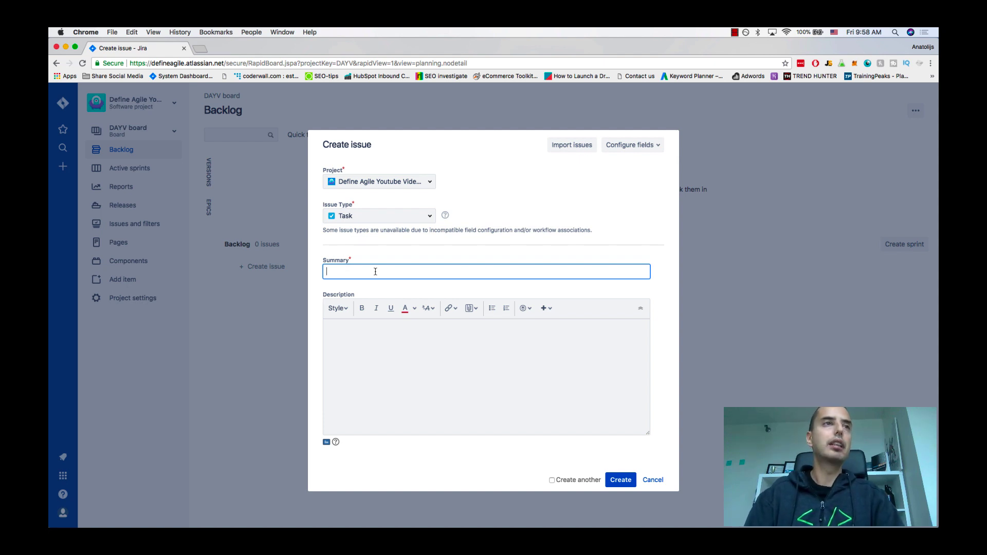
type("Meet to discuss new videos")
left_click(374, 355)
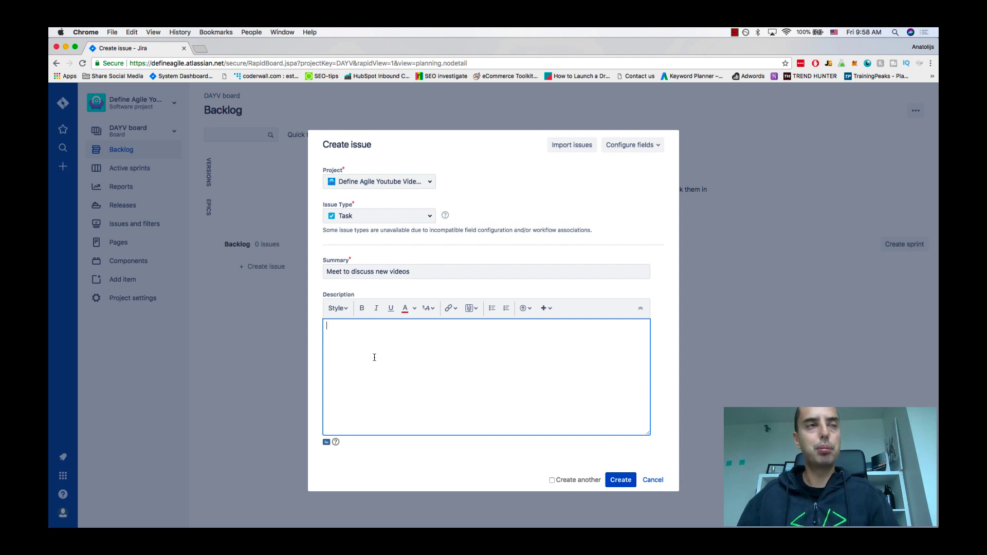
type("Acceptance Criter")
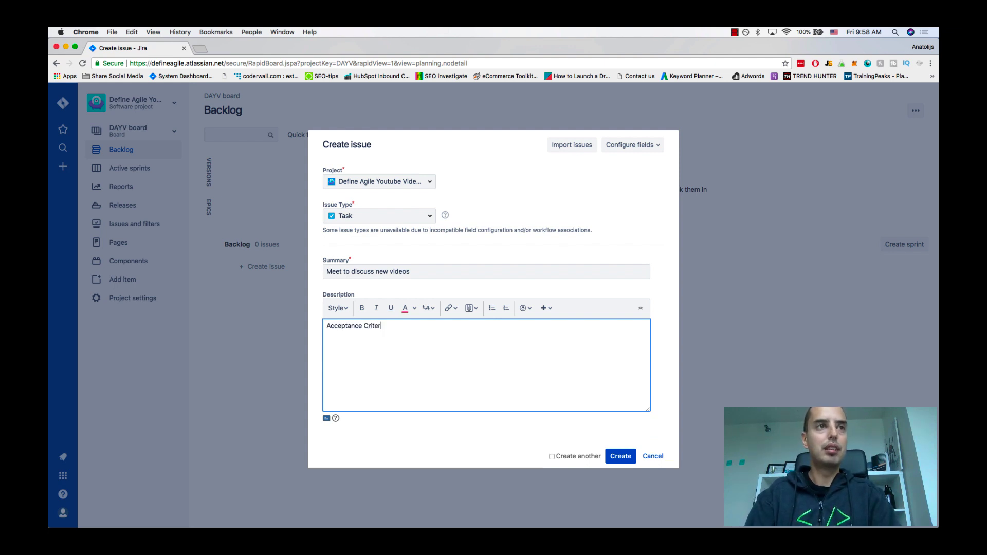
type("ia:")
- Write the acceptance criteria, participant and meeting place lines, then create DAYV-1
key("Return")
type("Meet and have a list of i")
type("deas  ")
type("Who needs")
type(" to parti")
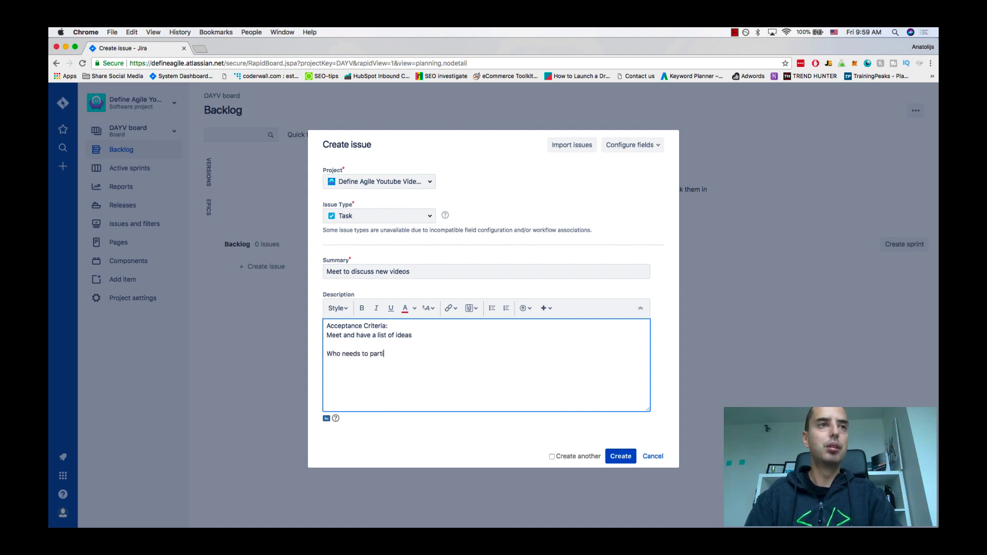
type("cipate:")
key("Return")
type("Anatoly")
key("Return")
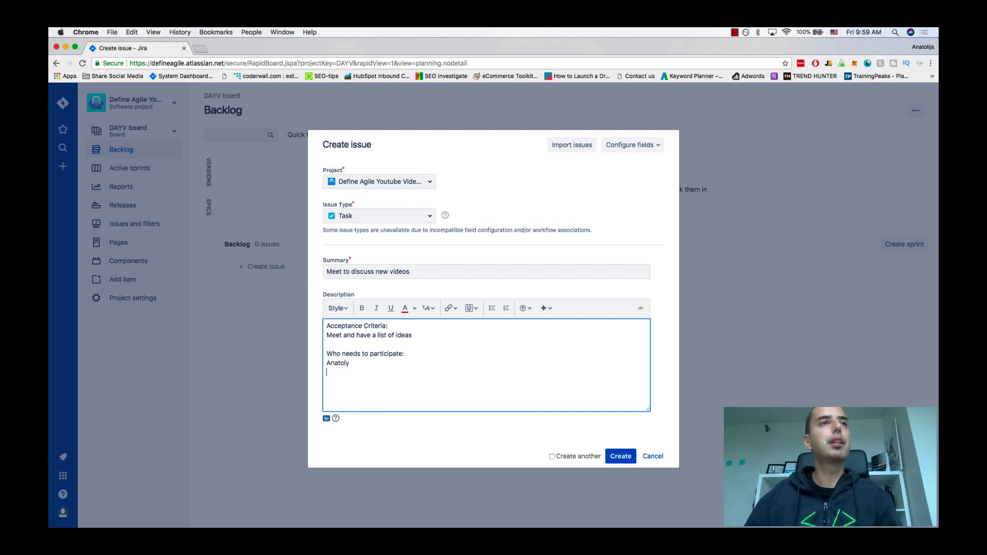
key("Return")
type("Where do we meet:")
key("Return")
type("Anatoly's ")
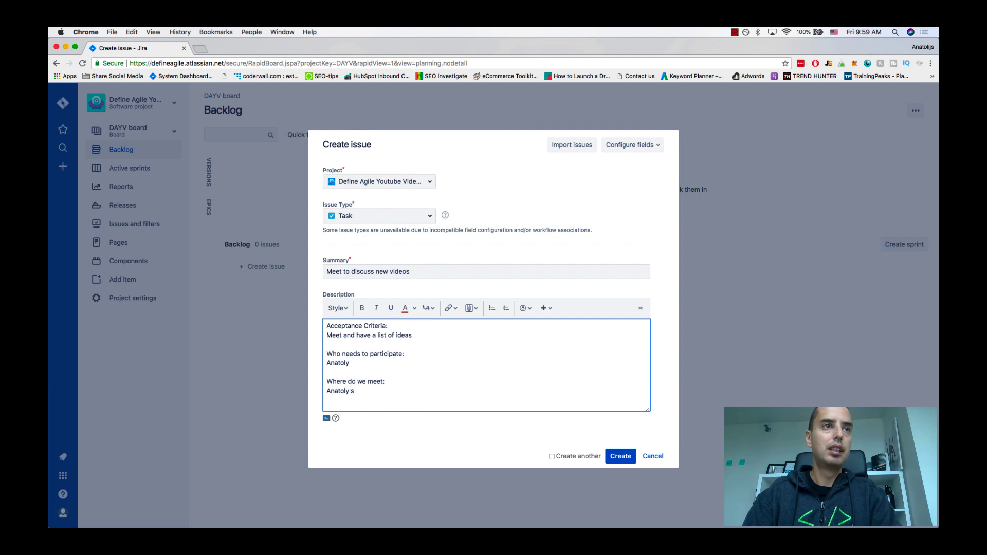
type("Office")
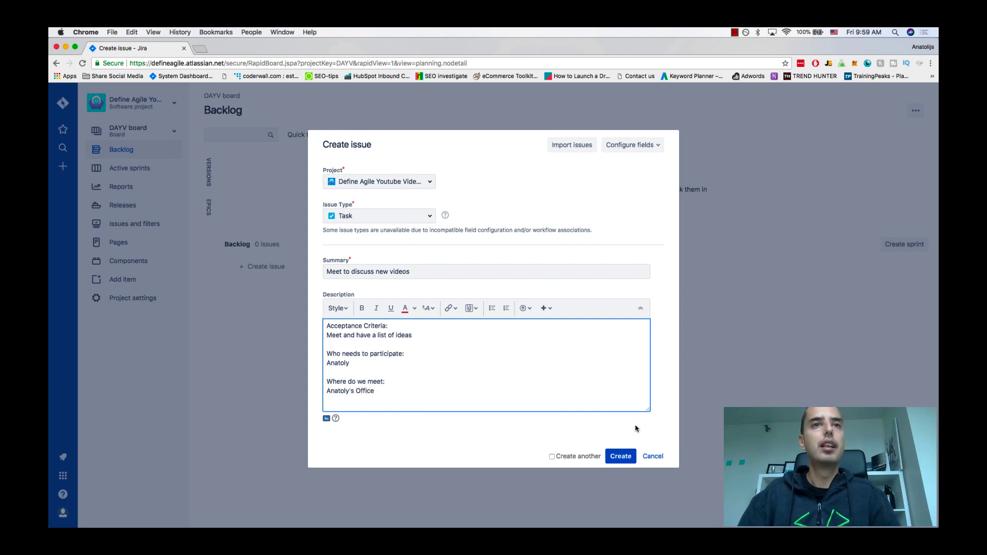
left_click(621, 456)
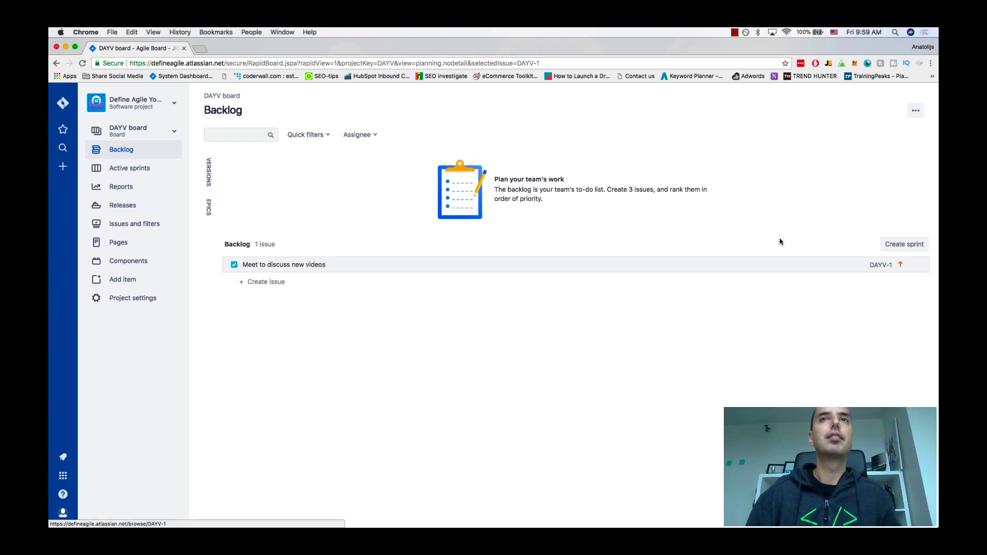
left_click(62, 148)
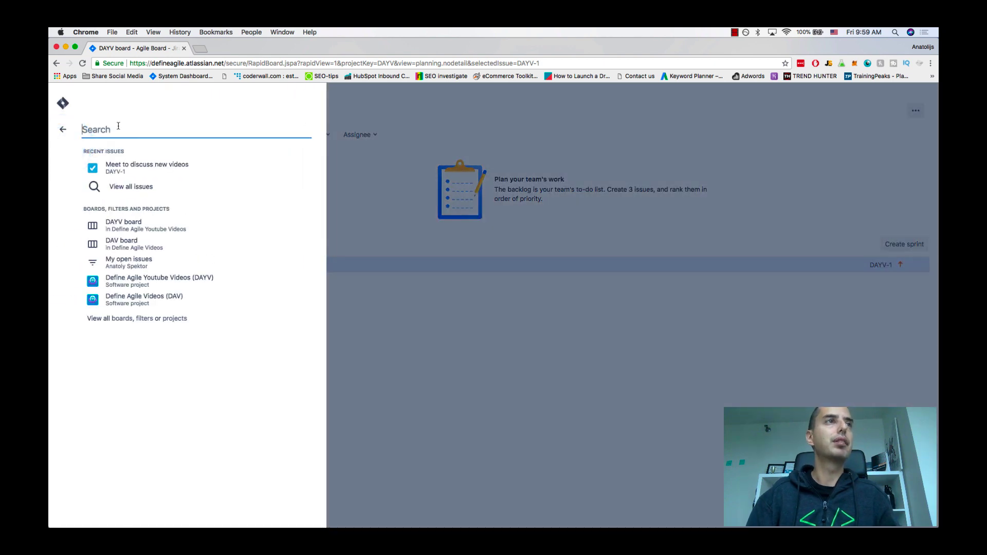
type("Dayv")
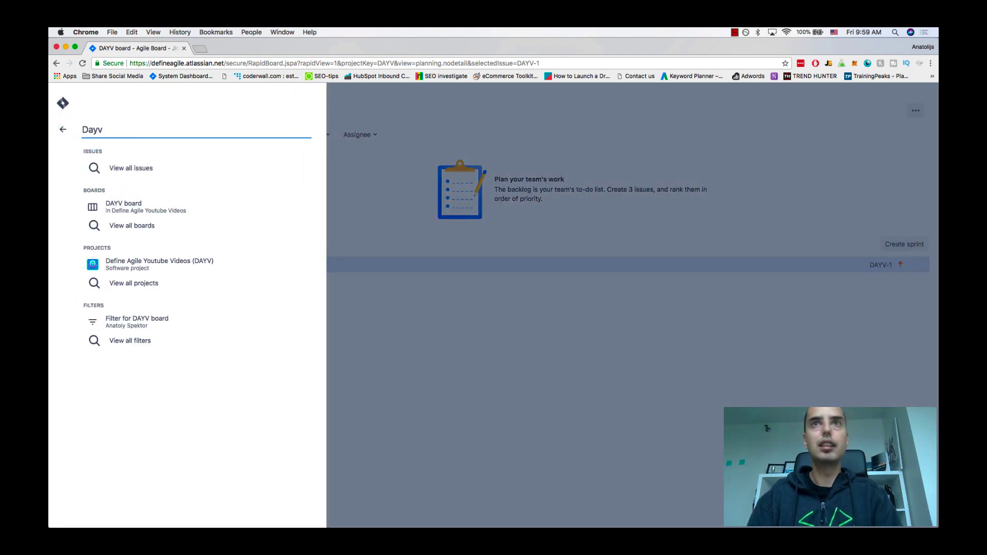
type("-1")
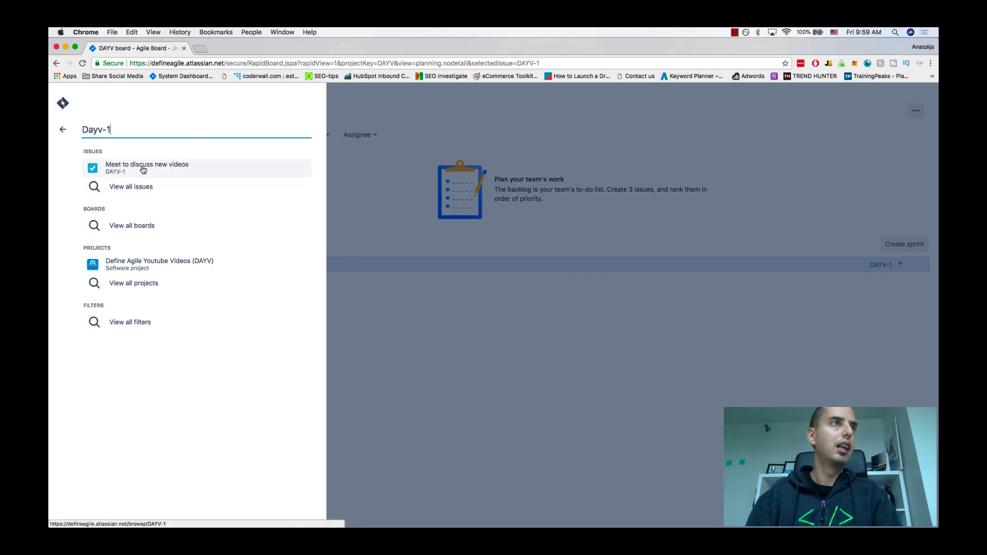
left_click(602, 311)
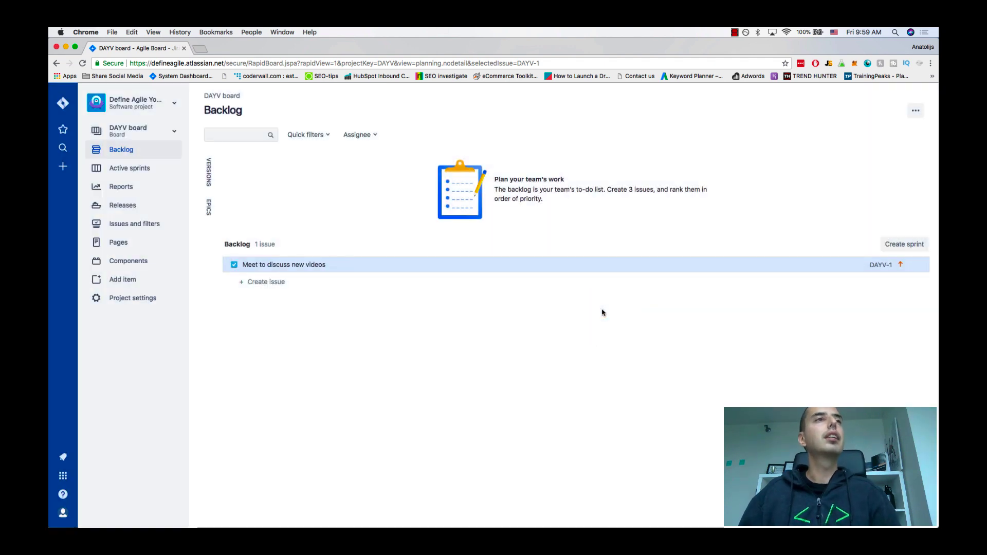